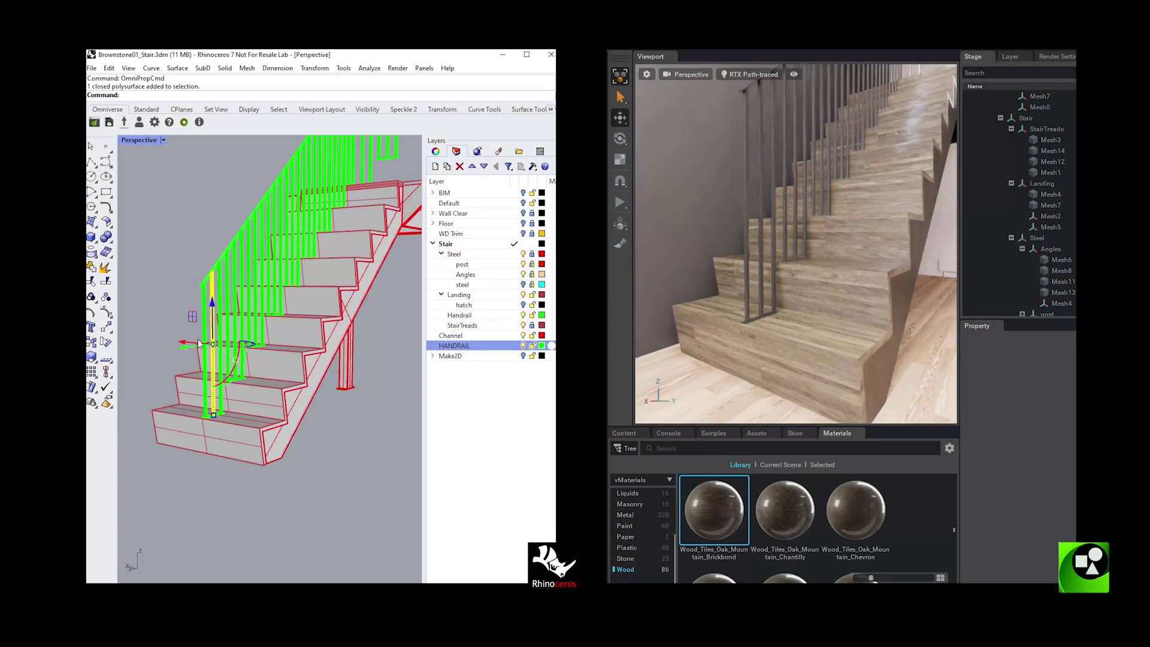
Undo the railing move and fillet the selected stair tread edge
key(ctrl+z)
scroll(360, 442, up, 3)
scroll(369, 421, up, 5)
scroll(374, 426, up, 5)
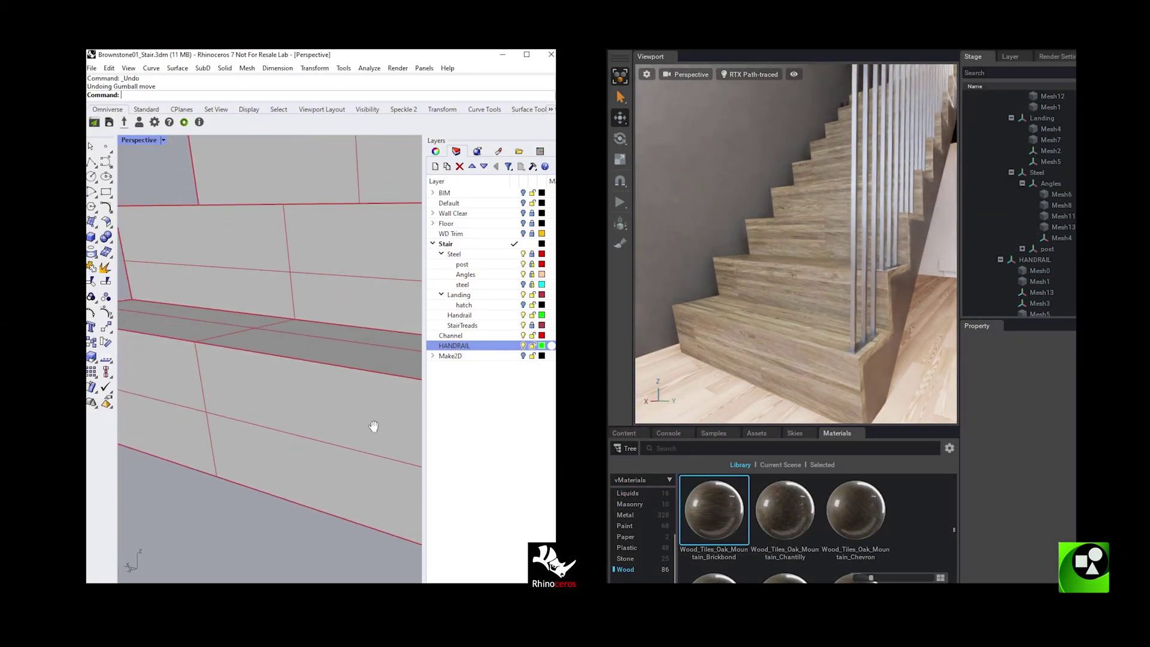
scroll(374, 426, down, 5)
scroll(848, 339, up, 3)
scroll(835, 342, up, 3)
scroll(769, 285, up, 3)
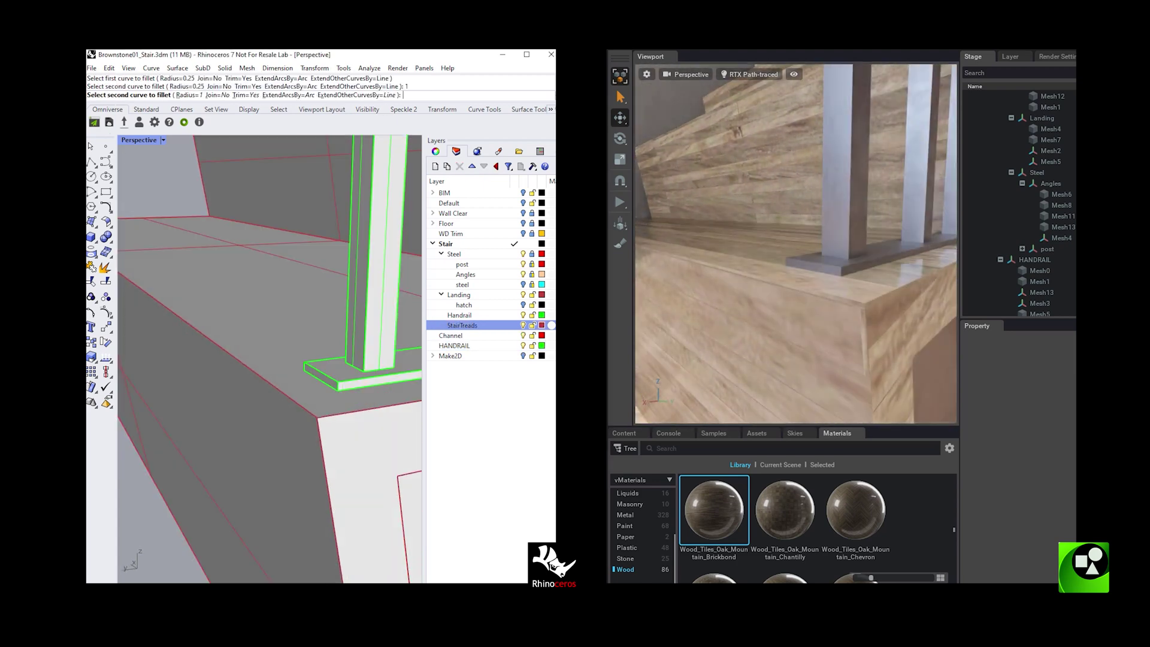
key(ctrl+z)
text(filletedge)
key(Return)
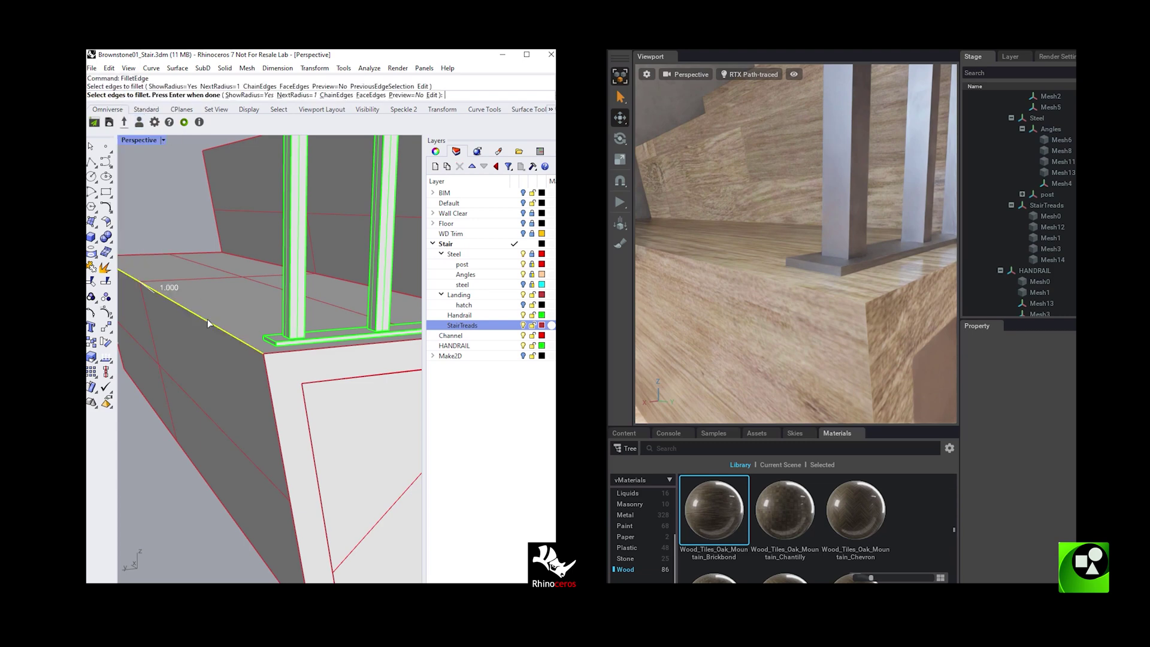
click(266, 366)
key(Return)
key(Return)
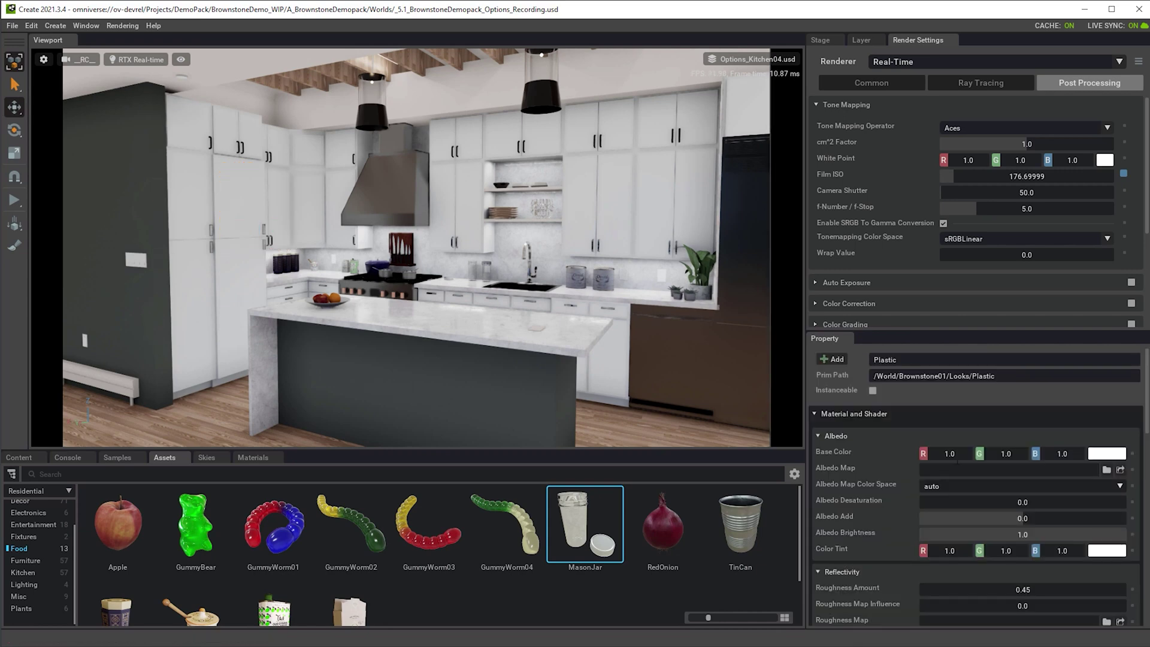
Shift the cabinet Base Color from blue to dark teal, then desaturate it to grey
click(1106, 454)
click(1052, 337)
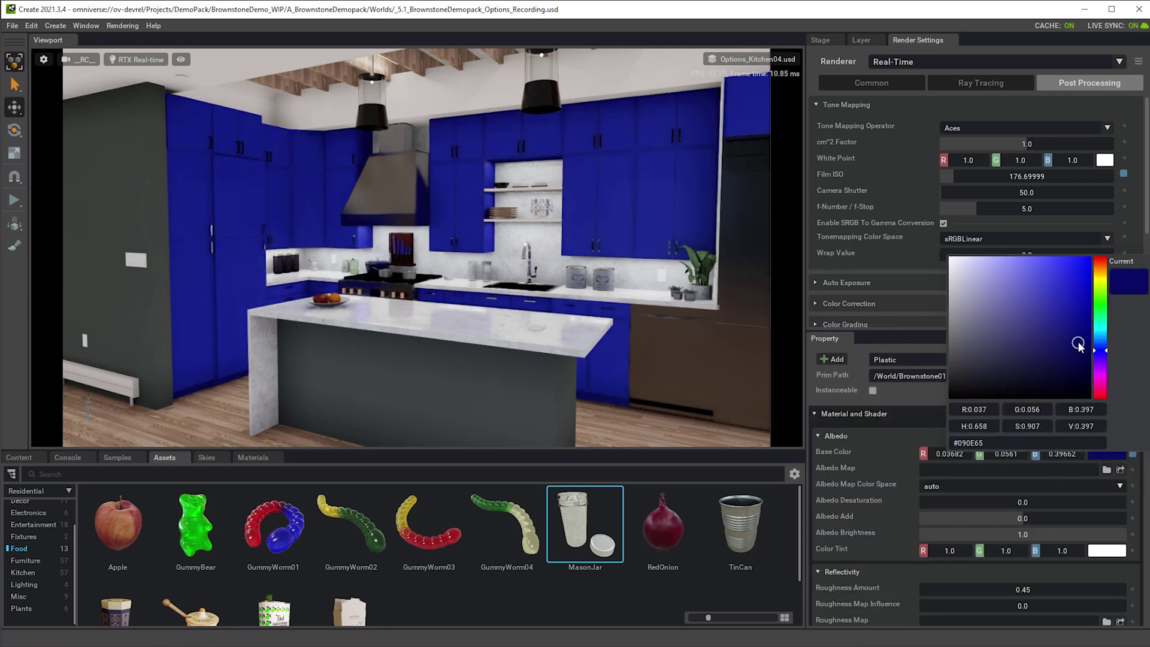
drag(1101, 354, 1103, 339)
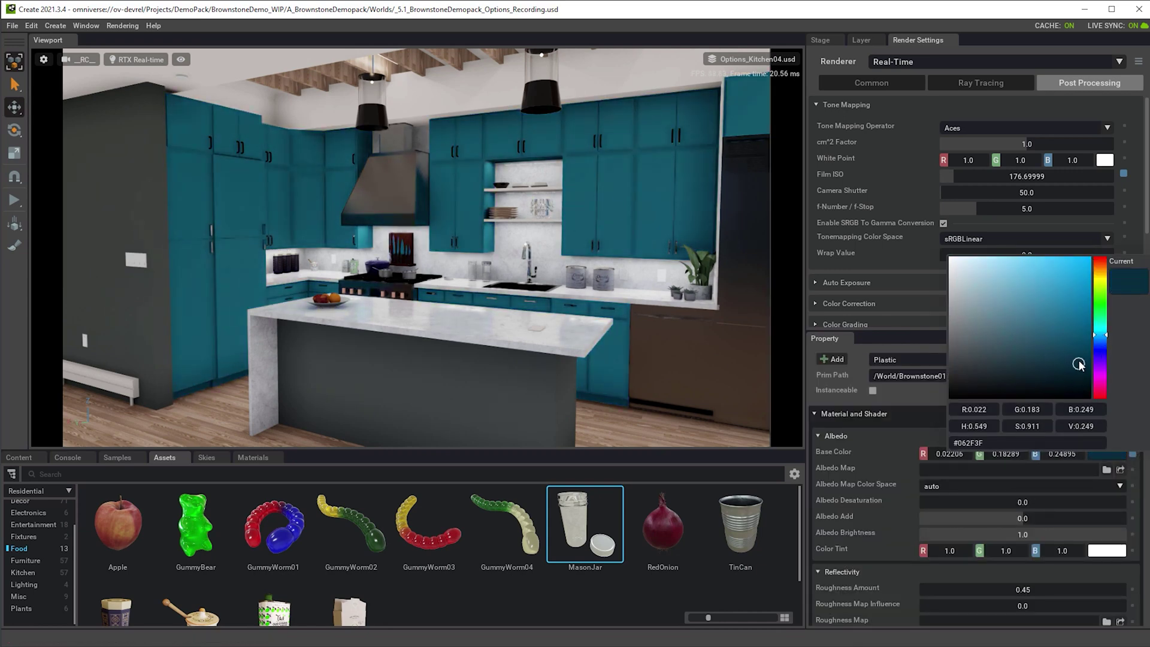
mouse_move(1102, 340)
mouse_down()
mouse_move(1028, 378)
mouse_move(1025, 369)
mouse_up()
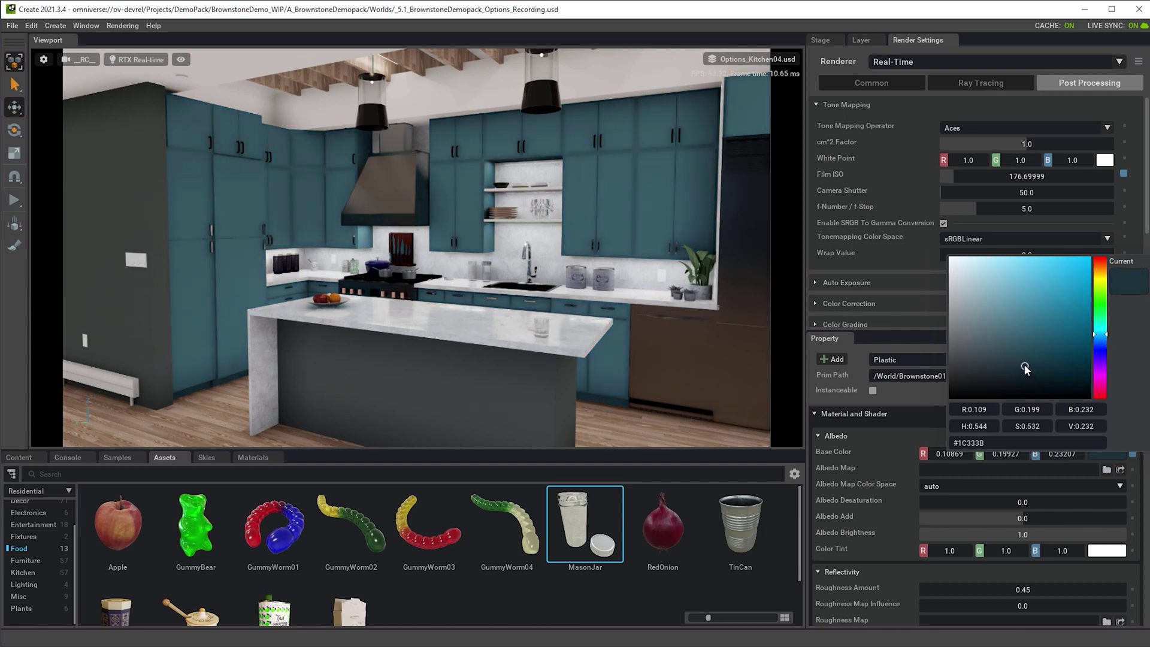
scroll(589, 303, up, 3)
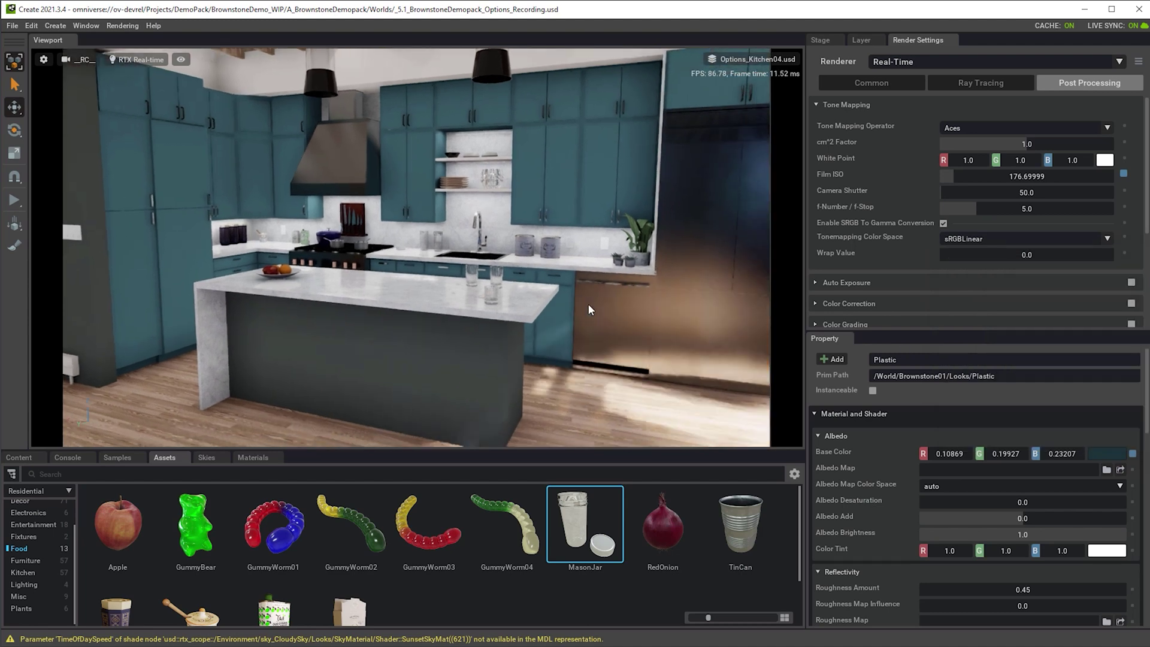
click(1109, 453)
mouse_move(1040, 355)
mouse_down()
mouse_move(939, 380)
mouse_move(959, 370)
mouse_up()
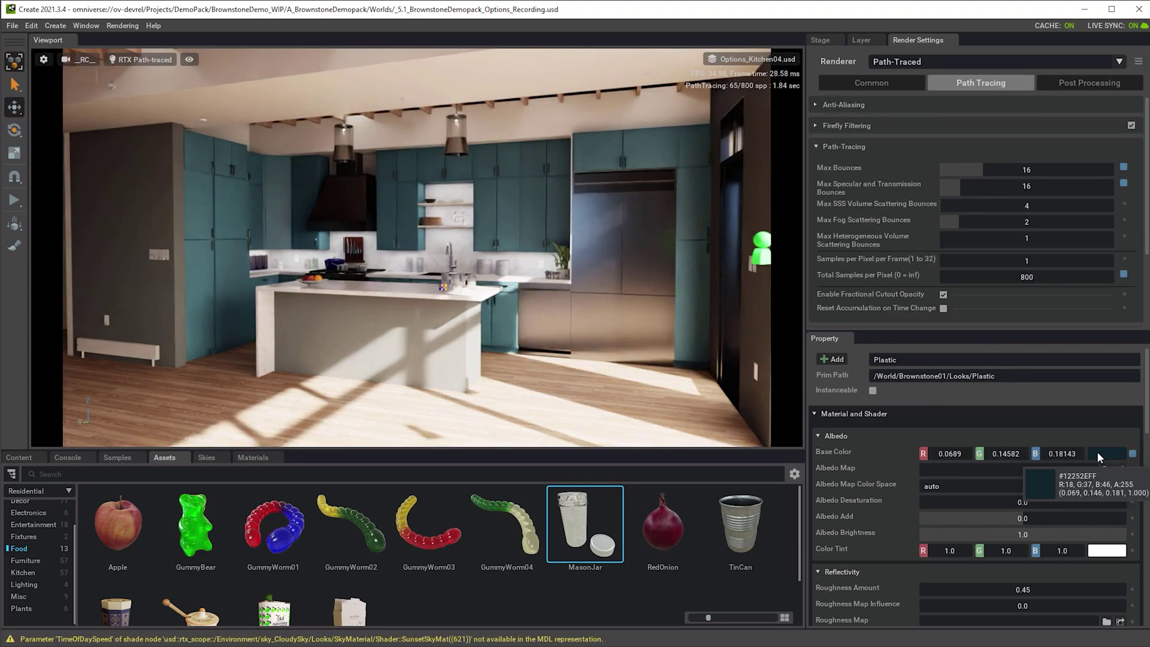
Adjust the cabinet Base Color to a soft slate blue-grey and return to RTX Real-time
drag(1071, 349, 1031, 364)
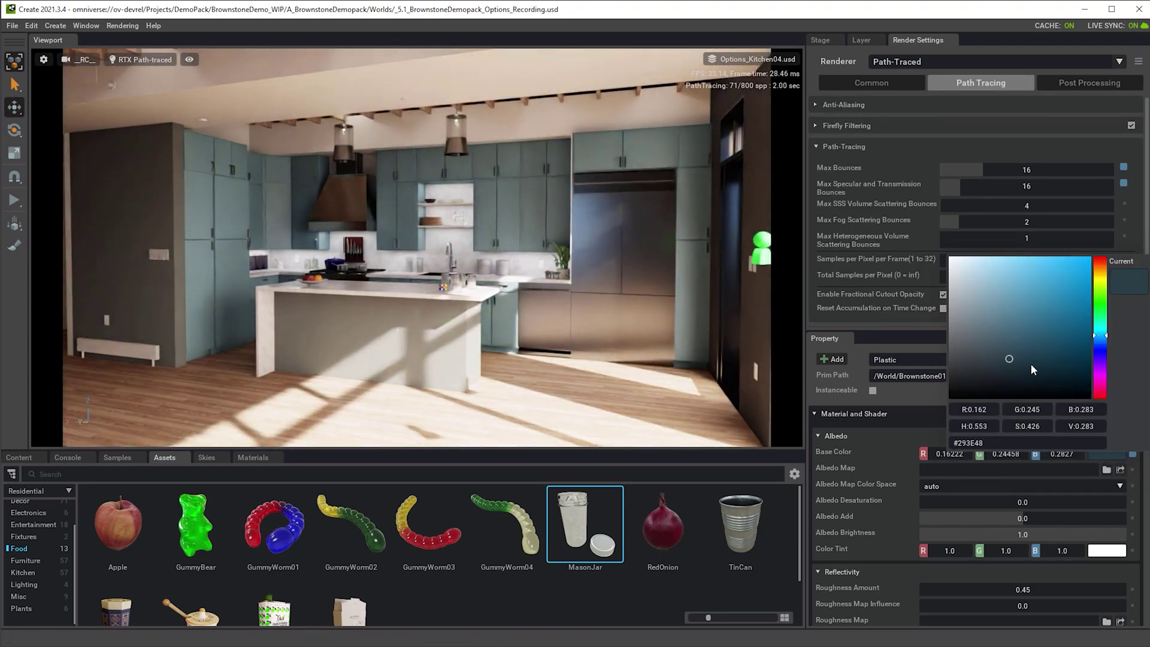
drag(1030, 364, 979, 371)
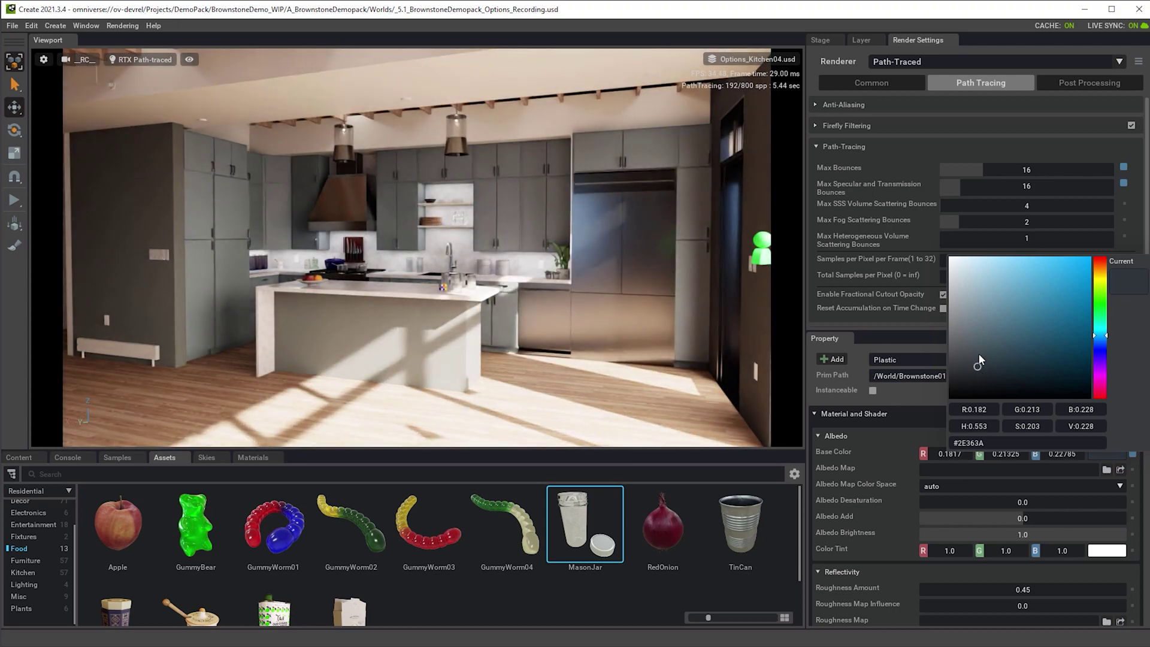
drag(978, 360, 984, 362)
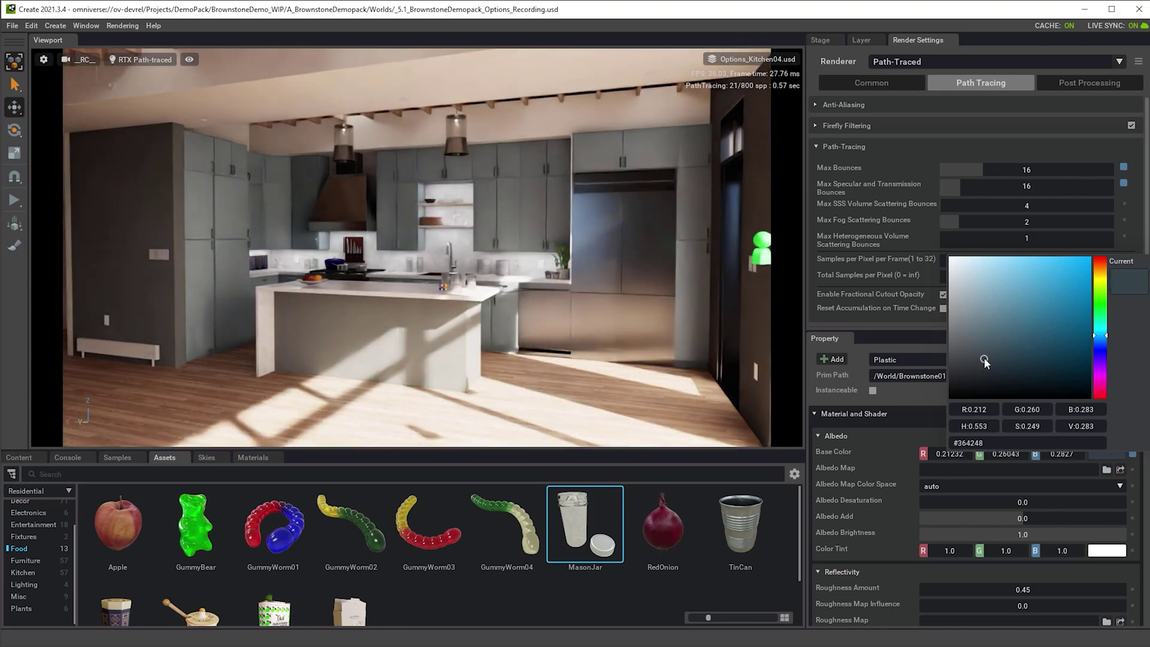
click(124, 58)
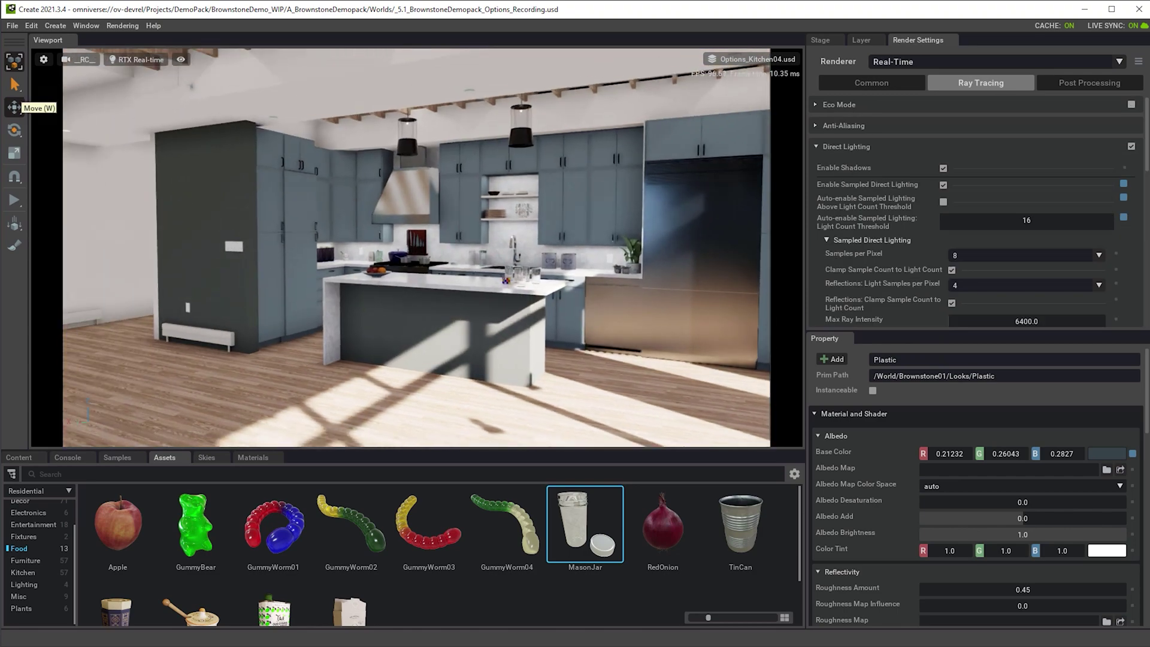
scroll(291, 219, up, 3)
scroll(290, 218, up, 3)
scroll(290, 218, up, 5)
scroll(234, 206, up, 3)
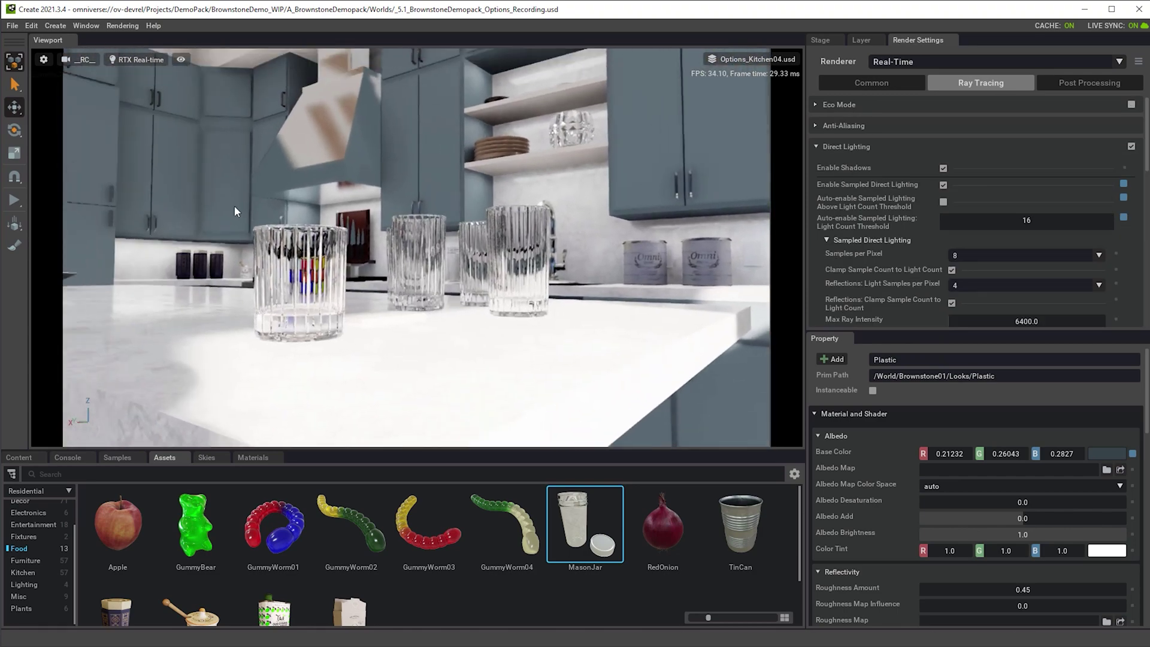
Render the counter glasses close-up in RTX Path-Traced, then return to RTX Real-Time
click(137, 59)
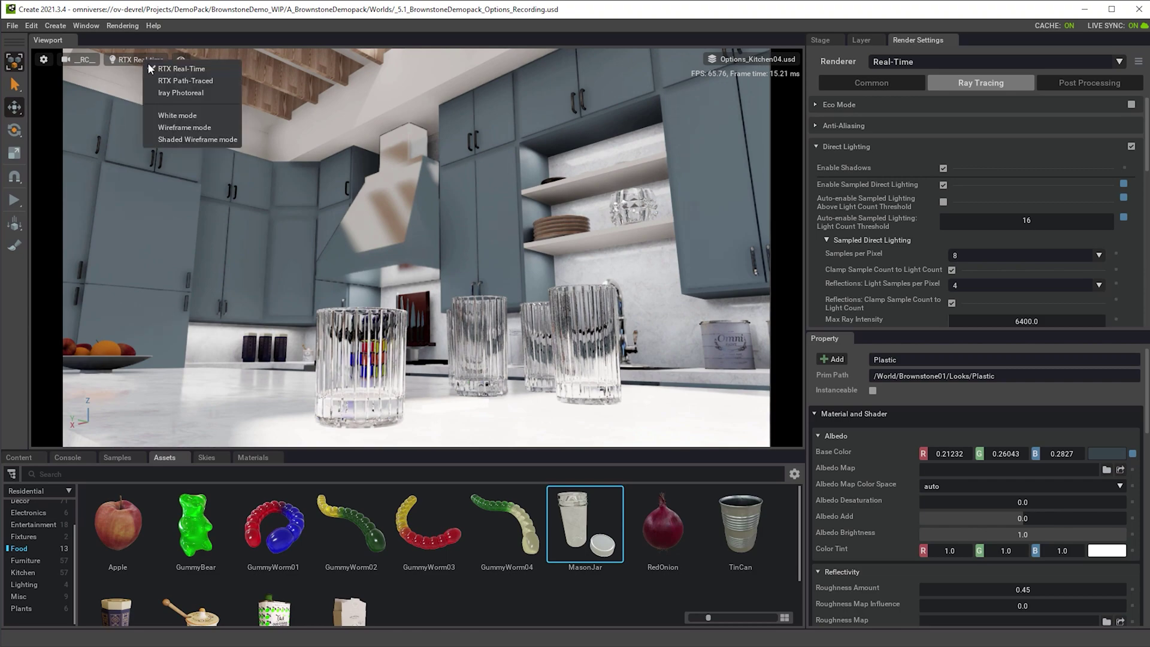
click(185, 80)
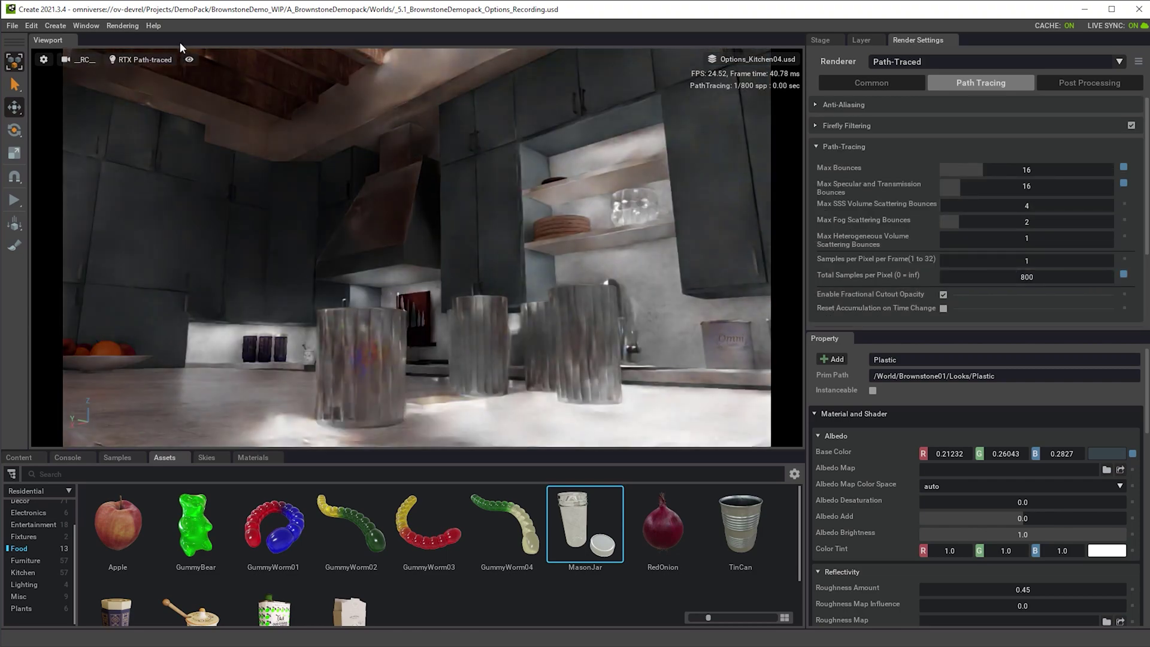
click(136, 60)
click(180, 69)
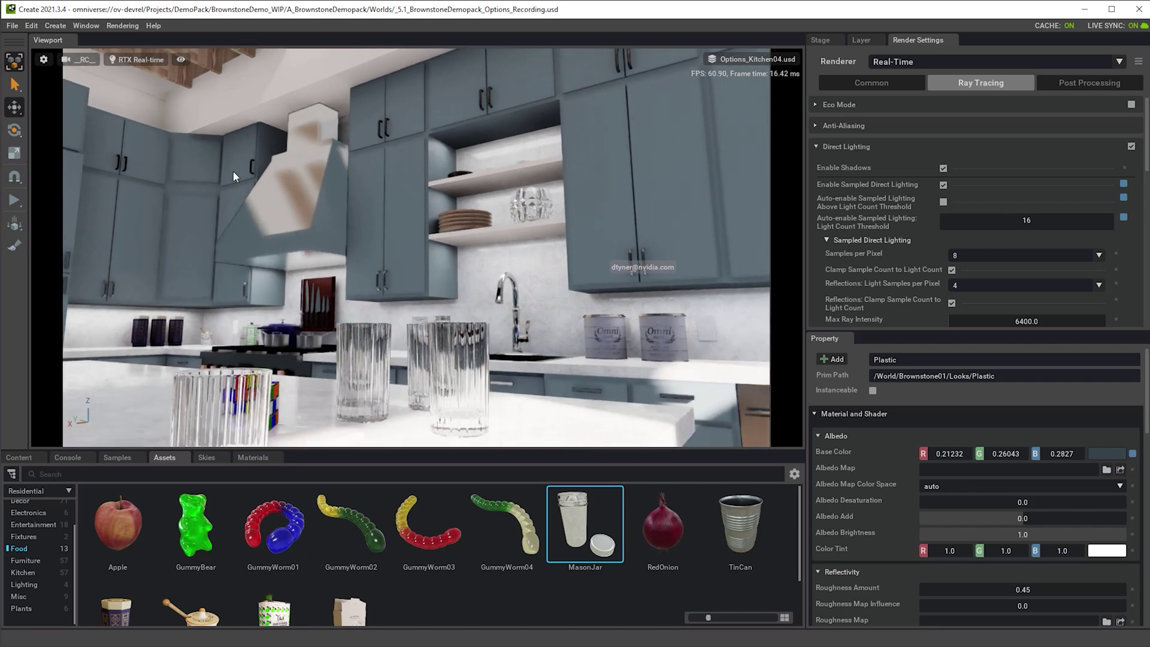